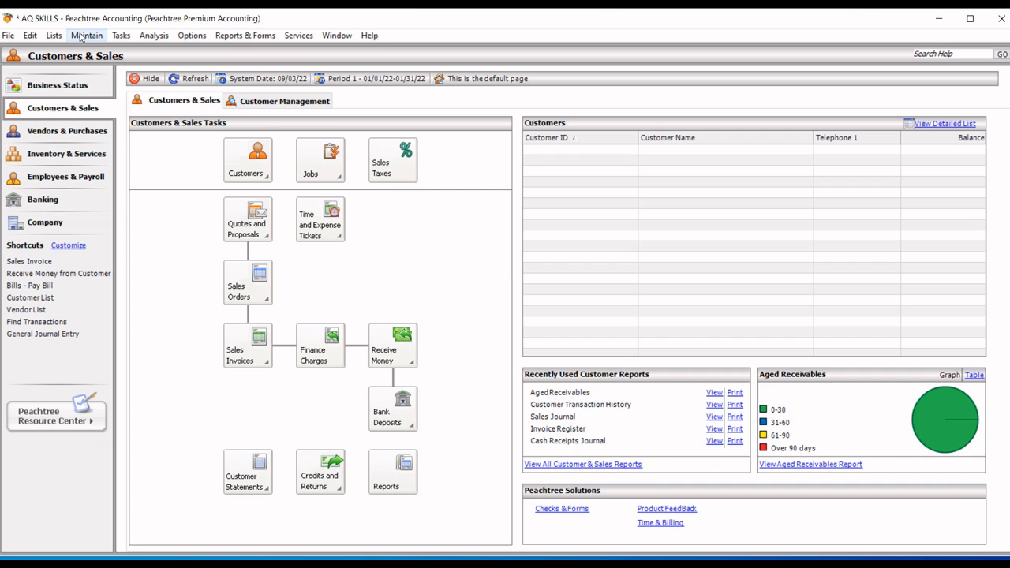
Step: Open Maintain > Customers/Prospects to get a blank customer record
{"action": "left_click", "coordinate": [81, 37]}
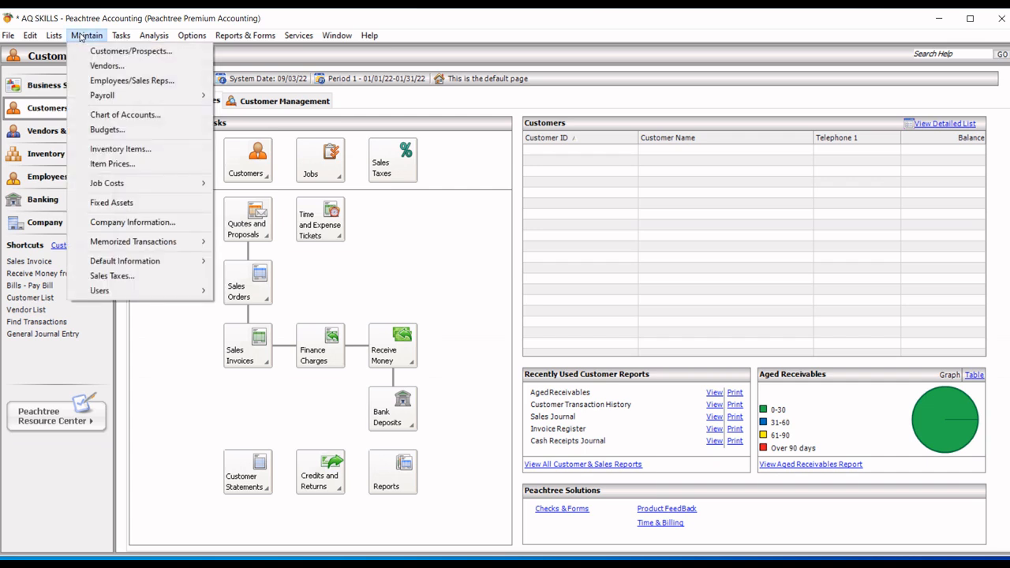
{"action": "left_click", "coordinate": [115, 51]}
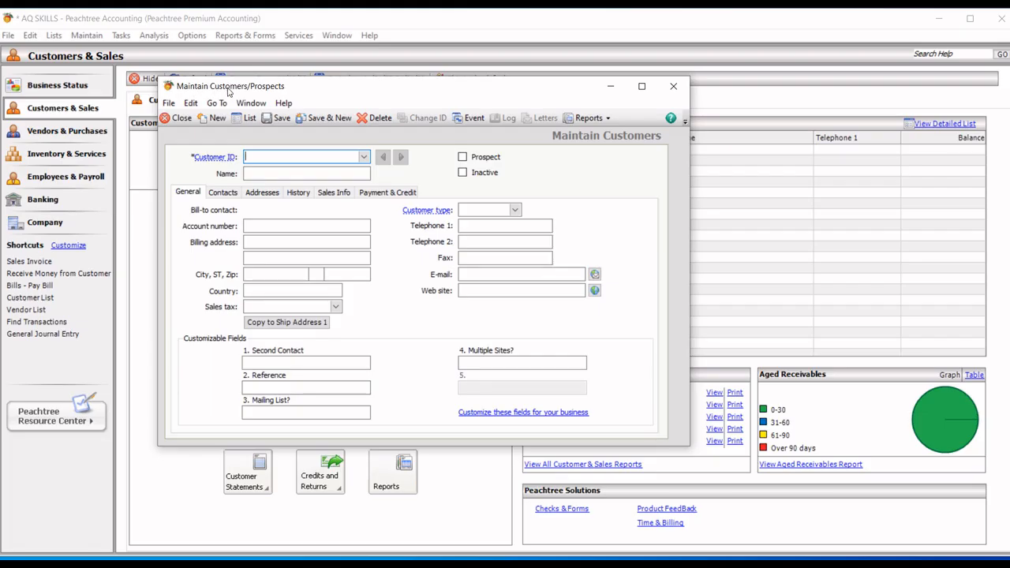
Step: Enter customer ID CUS01 and the name FAVOUR VENTURES
{"action": "type", "text": "CUS01"}
{"action": "left_click", "coordinate": [273, 170]}
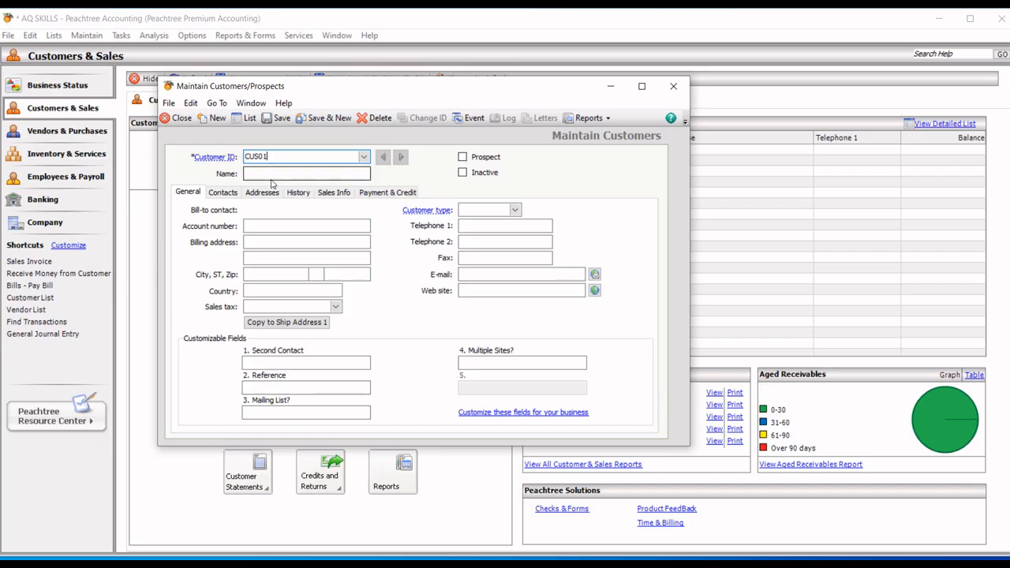
{"action": "left_click", "coordinate": [270, 170]}
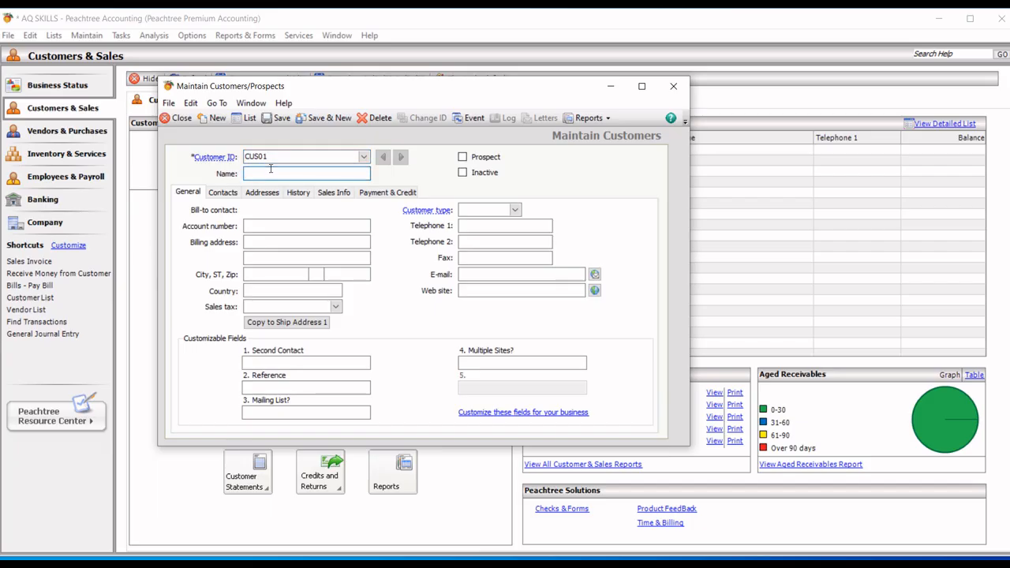
{"action": "type", "text": "FAVOUR VENTURES"}
Step: Fill in the customer's account number and street billing address
{"action": "left_click", "coordinate": [267, 225]}
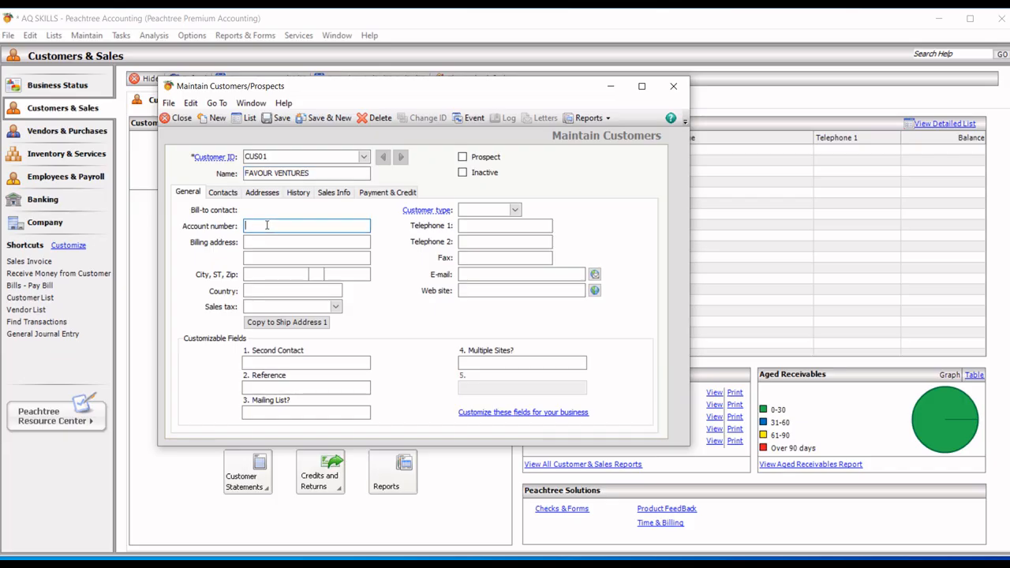
{"action": "left_click", "coordinate": [258, 244]}
{"action": "left_click", "coordinate": [258, 243]}
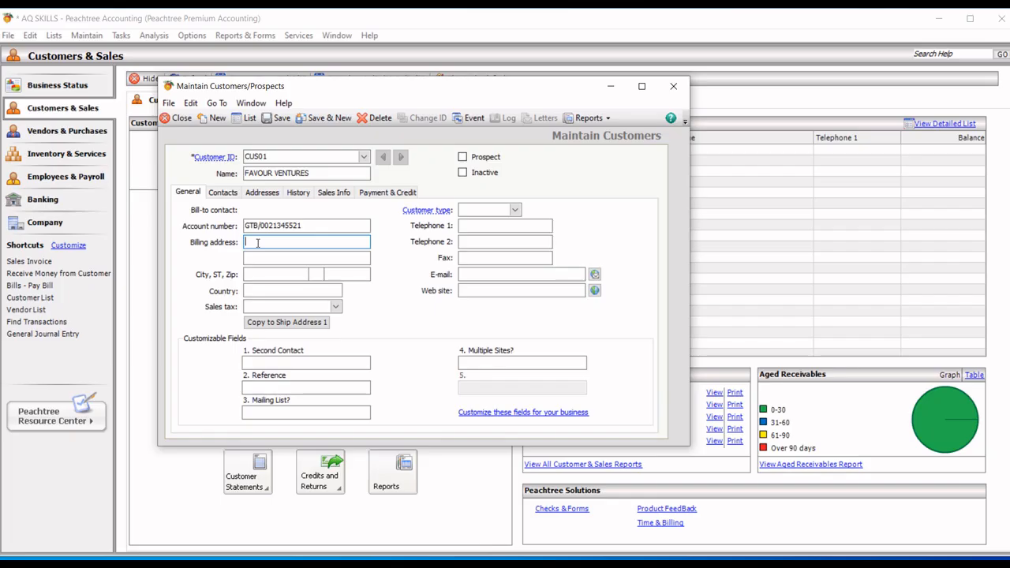
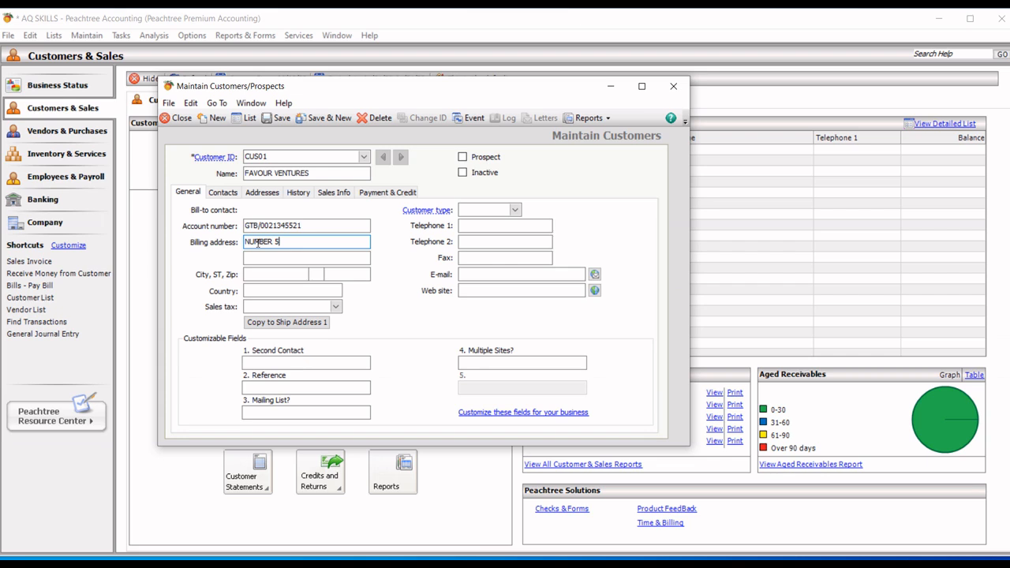
Step: Fill the billing city, state and zip, set country NIGERIA and customer type RETAILER
{"action": "left_click", "coordinate": [271, 272]}
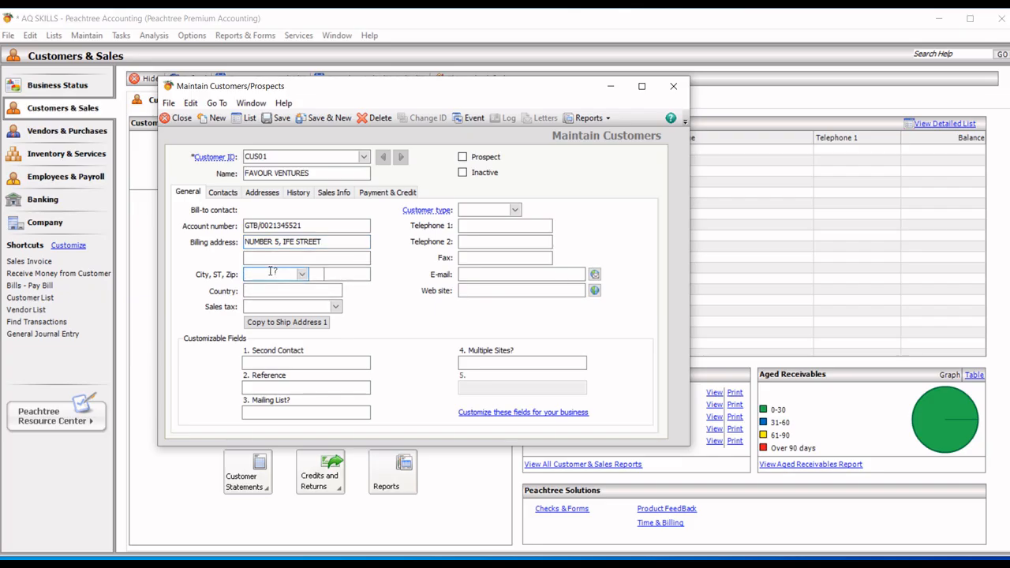
{"action": "type", "text": "IFE"}
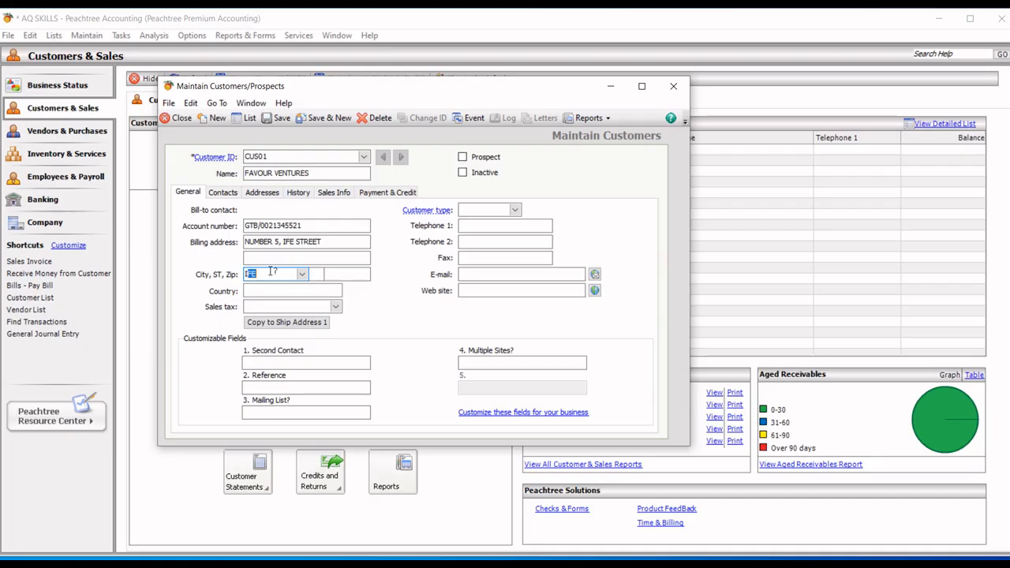
{"action": "left_click", "coordinate": [316, 273]}
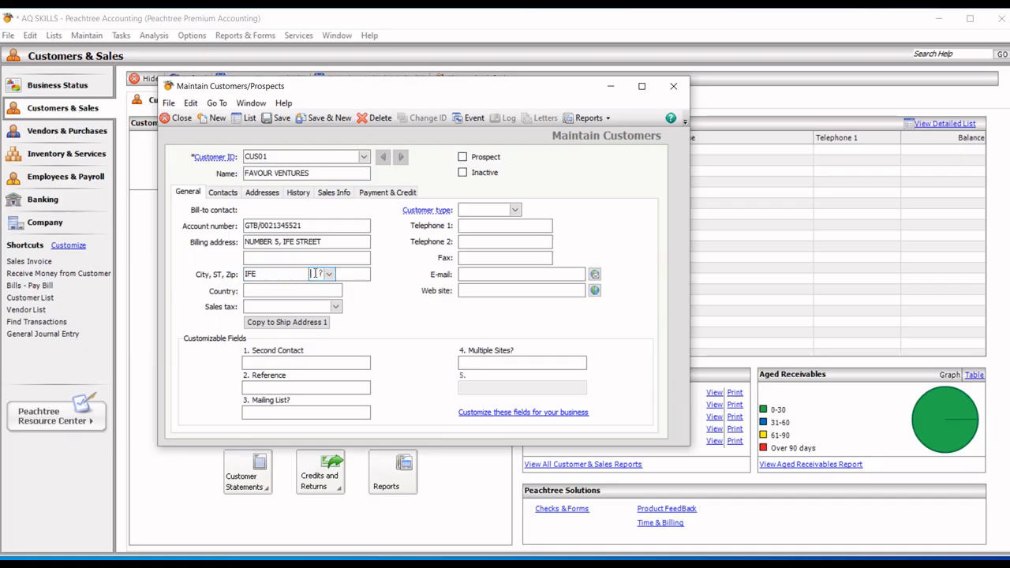
{"action": "type", "text": "OS"}
{"action": "left_click", "coordinate": [352, 274]}
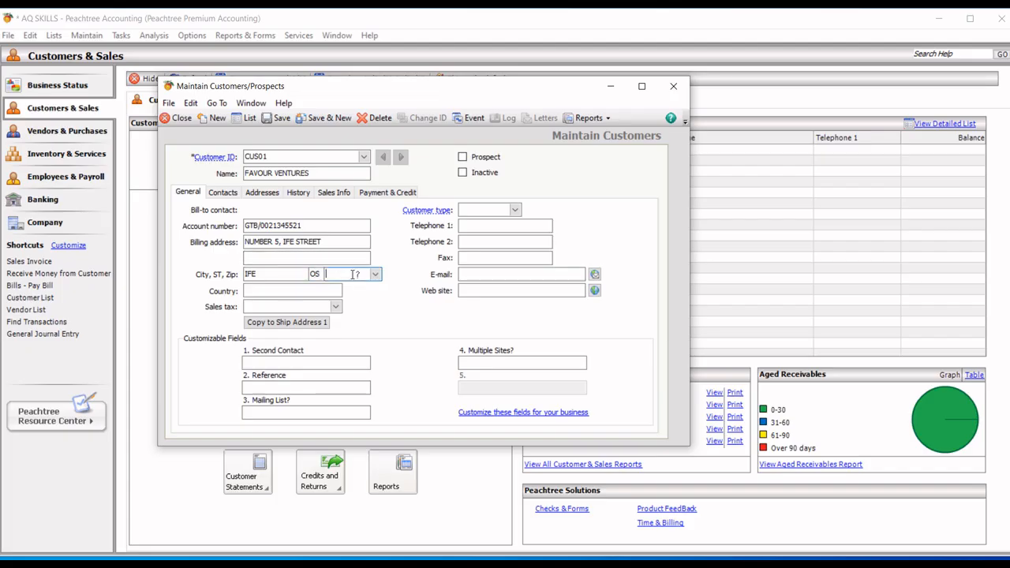
{"action": "type", "text": "+234"}
{"action": "left_click", "coordinate": [289, 292]}
{"action": "type", "text": "NIGERIA"}
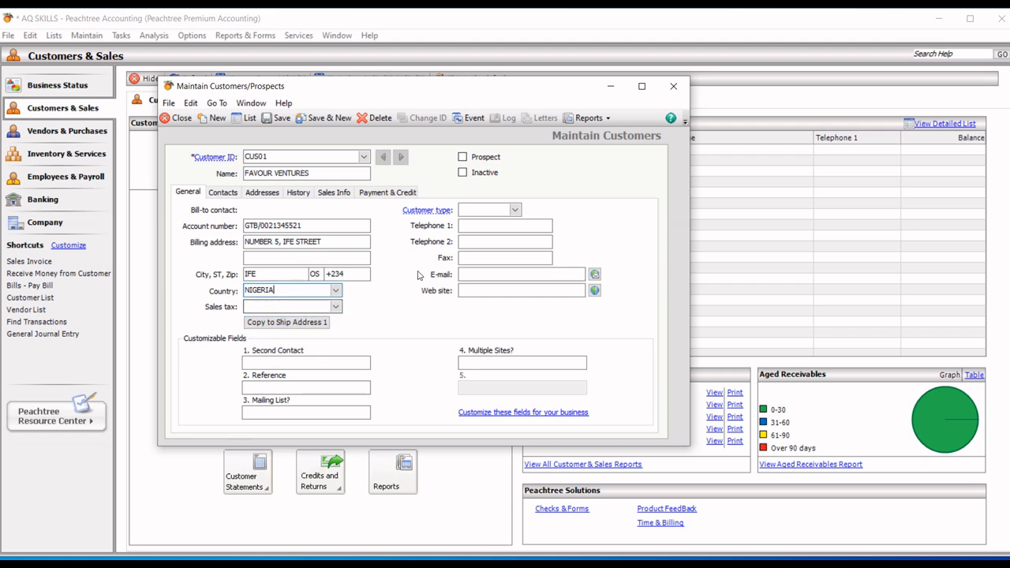
{"action": "left_click", "coordinate": [474, 210]}
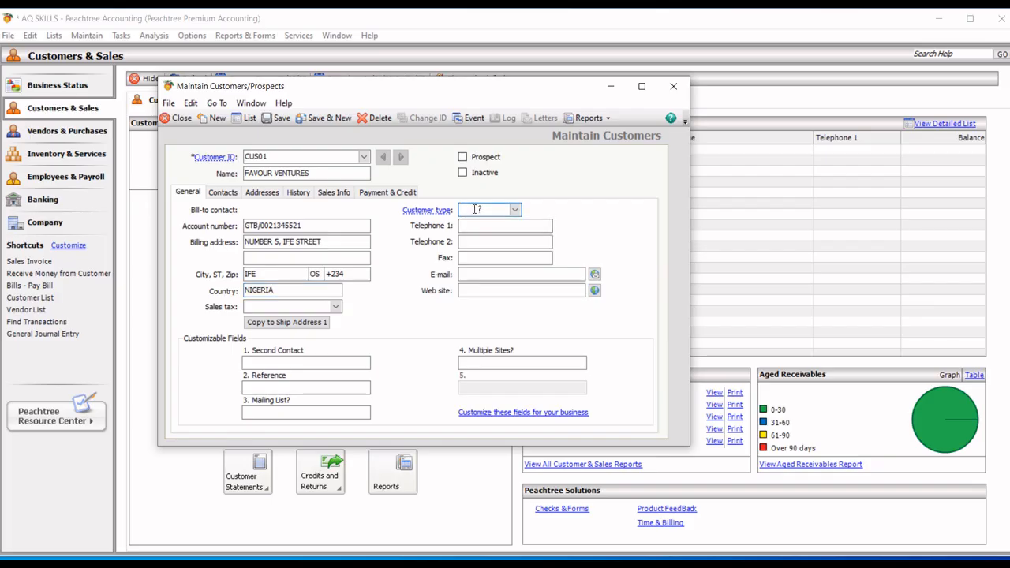
{"action": "type", "text": "RETAILER"}
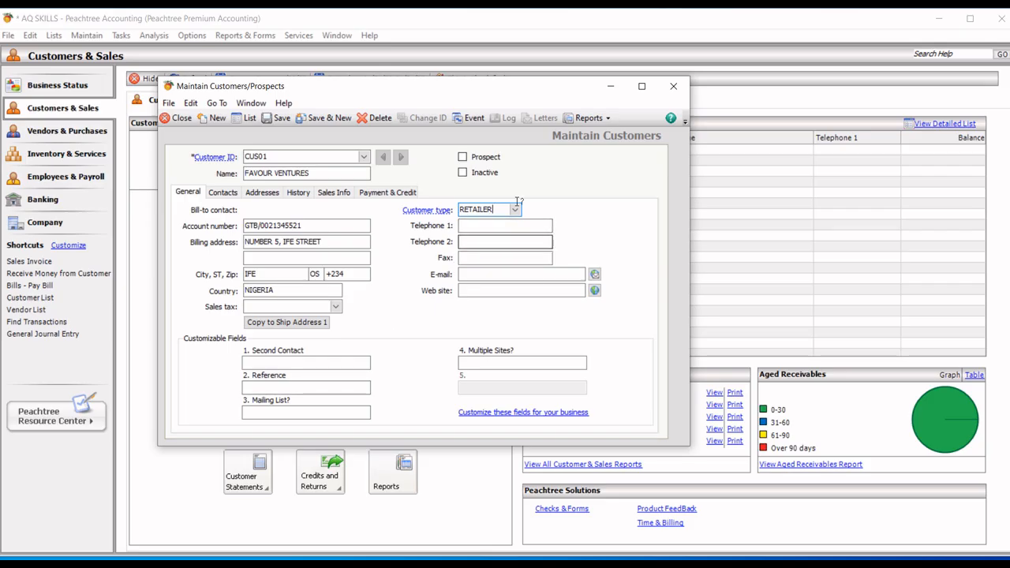
Step: Enter the customer's Telephone 1 number, fixing a mistyped entry, then their e-mail address
{"action": "left_click", "coordinate": [515, 210]}
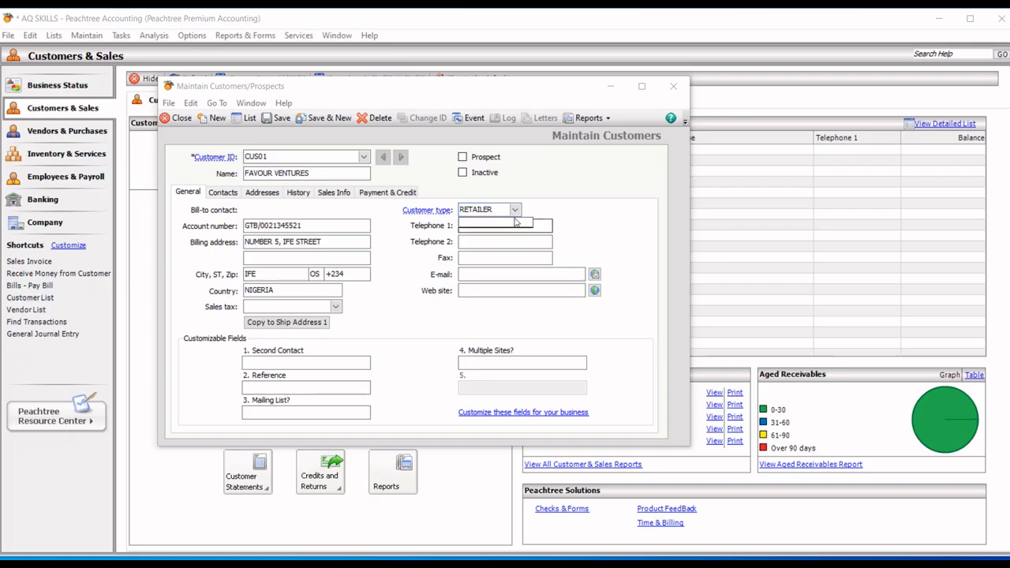
{"action": "left_click", "coordinate": [495, 229]}
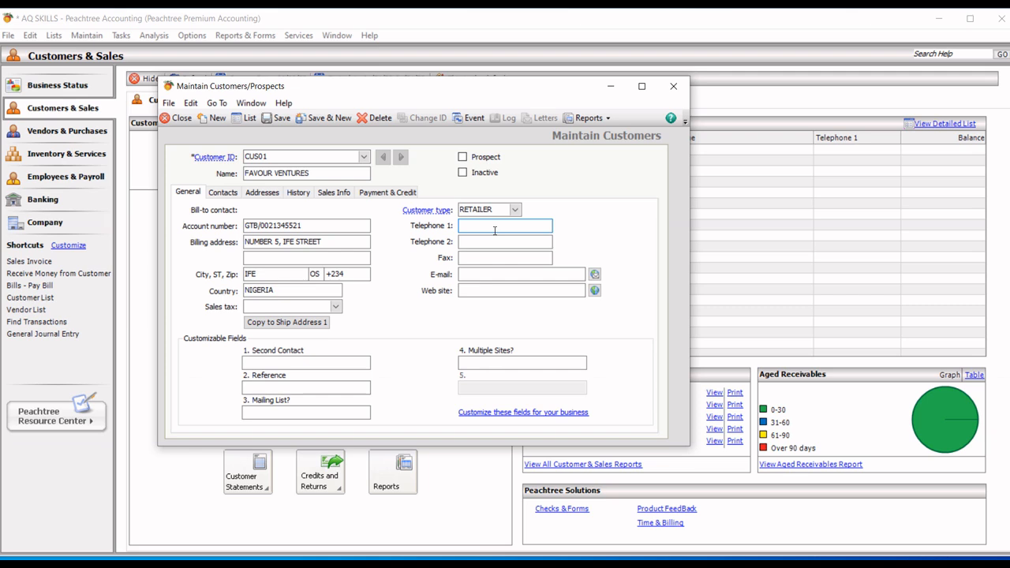
{"action": "type", "text": "0"}
{"action": "type", "text": "20"}
{"action": "type", "text": "436"}
{"action": "key", "text": "BackSpace"}
{"action": "key", "text": "BackSpace"}
{"action": "key", "text": "BackSpace"}
{"action": "key", "text": "BackSpace"}
{"action": "key", "text": "BackSpace"}
{"action": "key", "text": "BackSpace"}
{"action": "left_click", "coordinate": [494, 241]}
{"action": "left_click", "coordinate": [479, 274]}
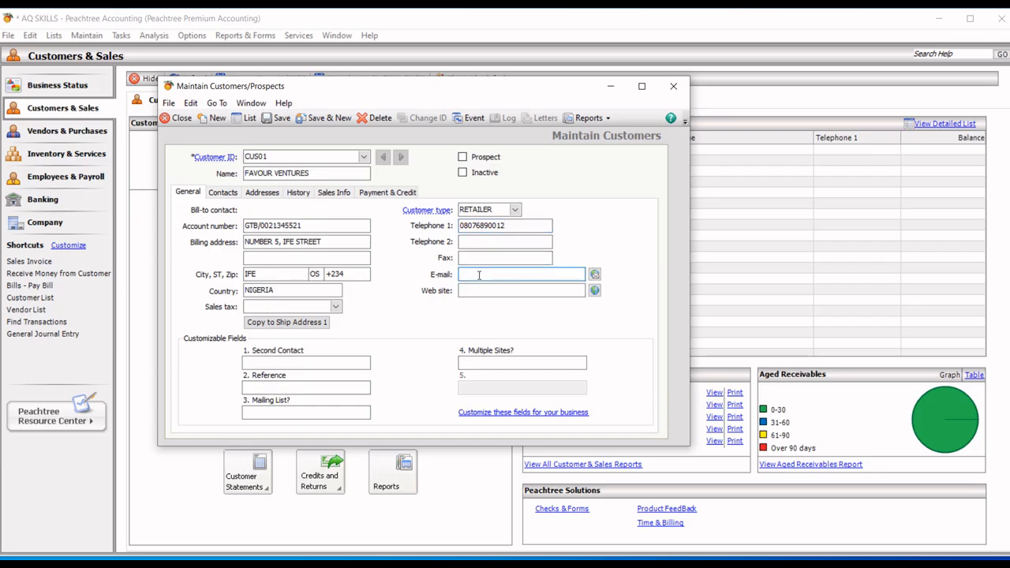
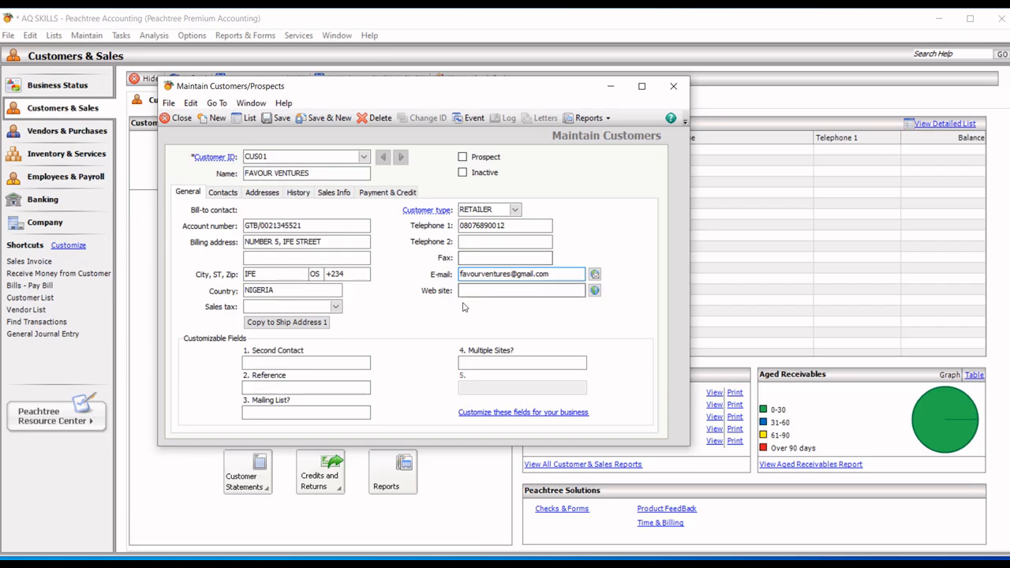
{"action": "left_click", "coordinate": [479, 292]}
{"action": "type", "text": "www.f"}
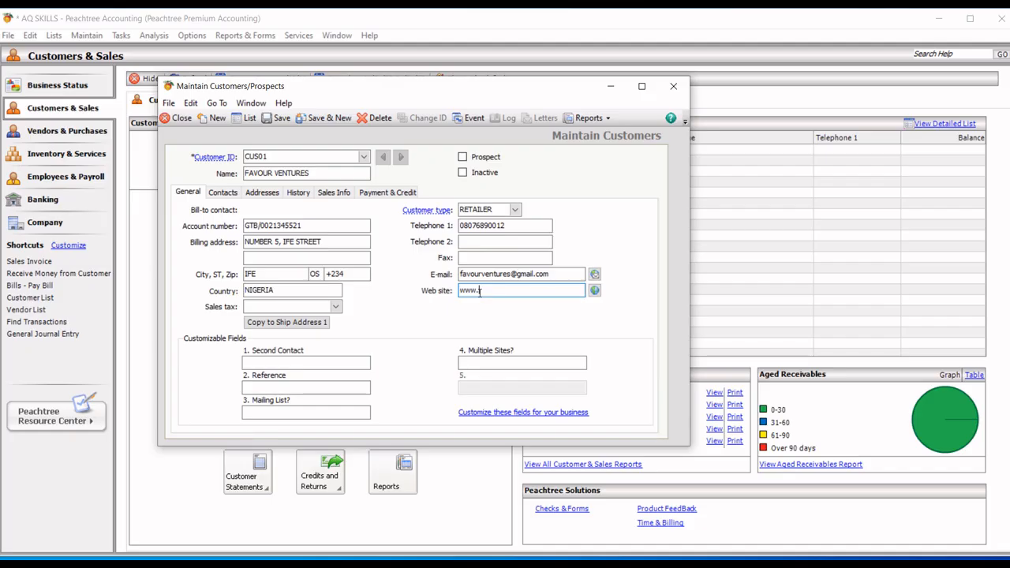
{"action": "type", "text": "avourventures.vom"}
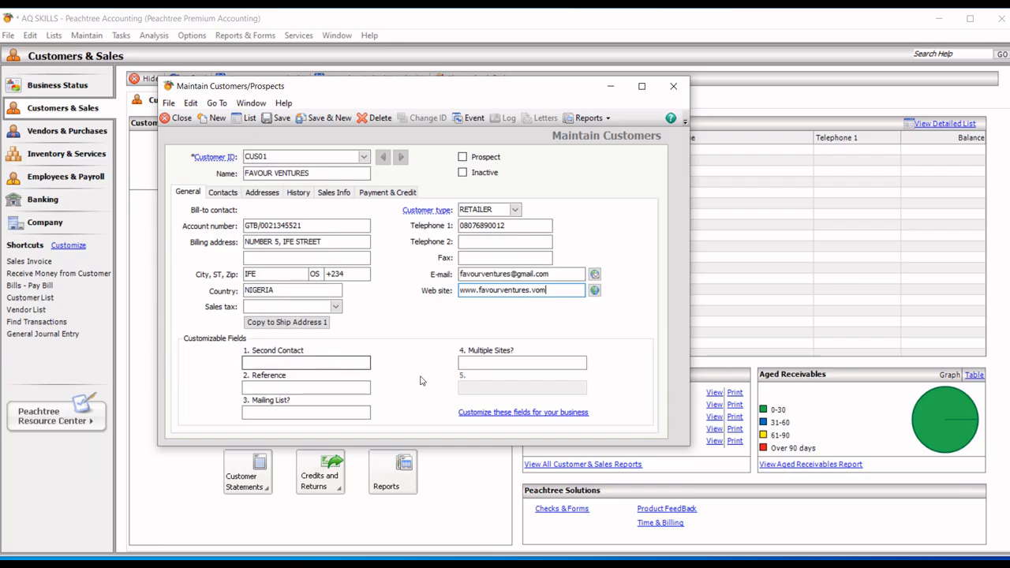
{"action": "left_click", "coordinate": [530, 415]}
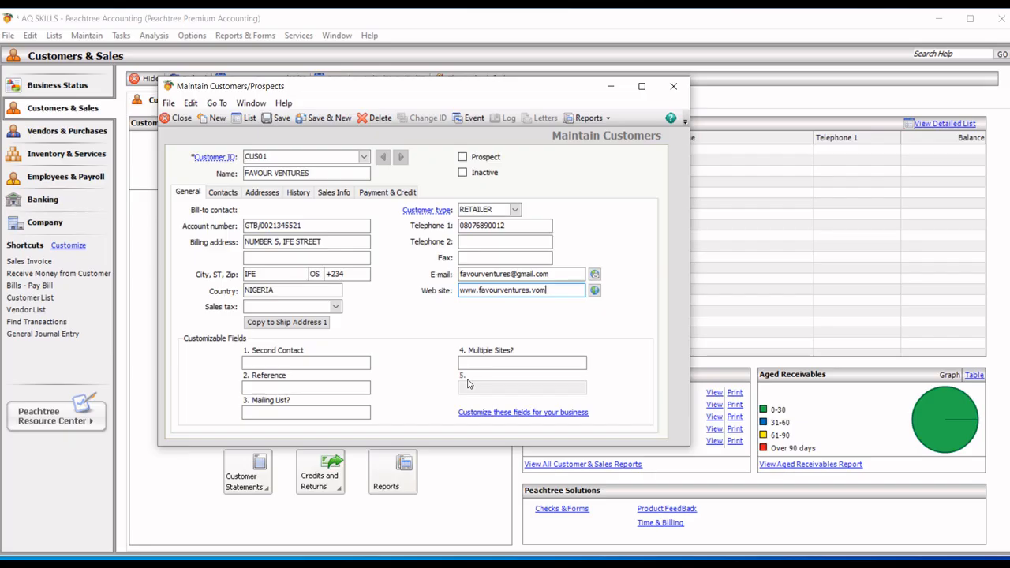
{"action": "left_click", "coordinate": [513, 412]}
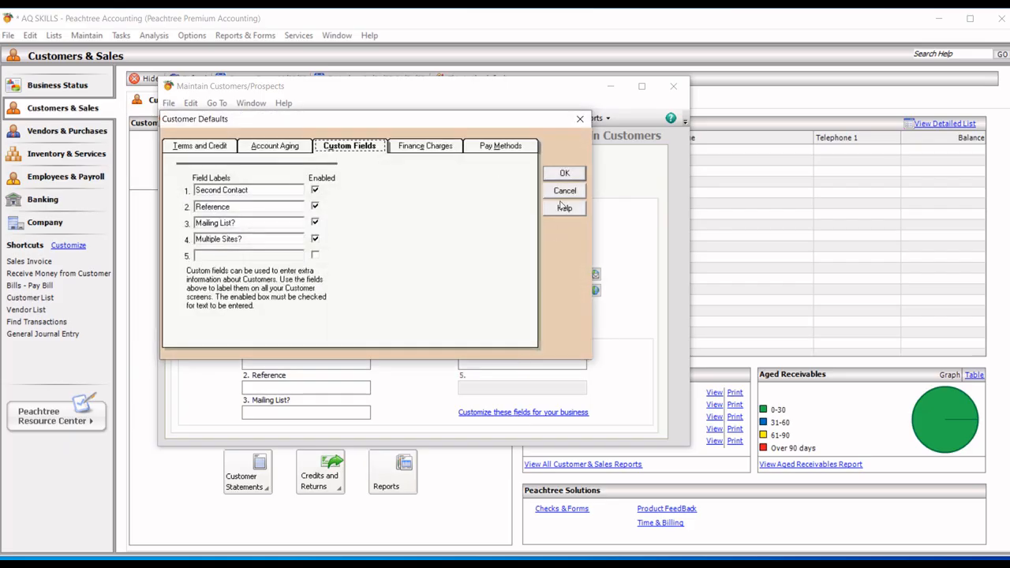
Step: Enable custom field 5 labelled 'complexion' and disable the Mailing List? field
{"action": "left_click", "coordinate": [581, 118]}
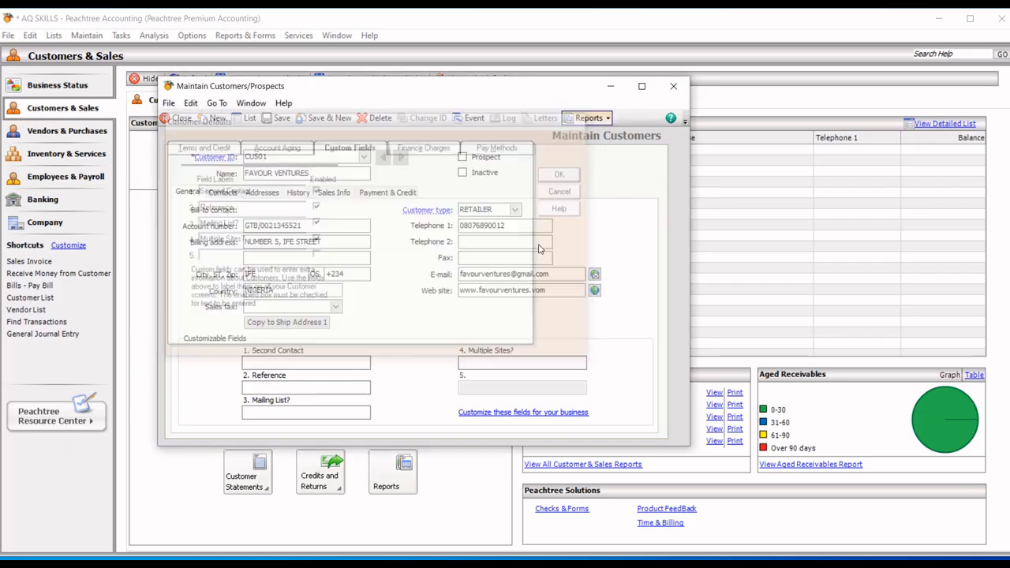
{"action": "left_click", "coordinate": [506, 412]}
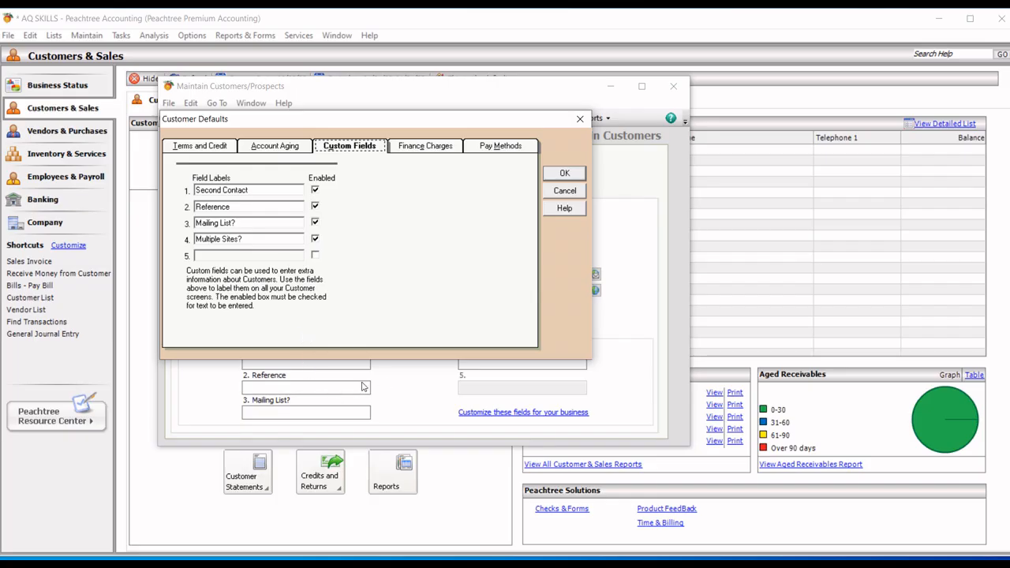
{"action": "left_click", "coordinate": [316, 256]}
{"action": "left_click", "coordinate": [283, 253]}
{"action": "type", "text": "complexion"}
{"action": "left_click", "coordinate": [315, 223]}
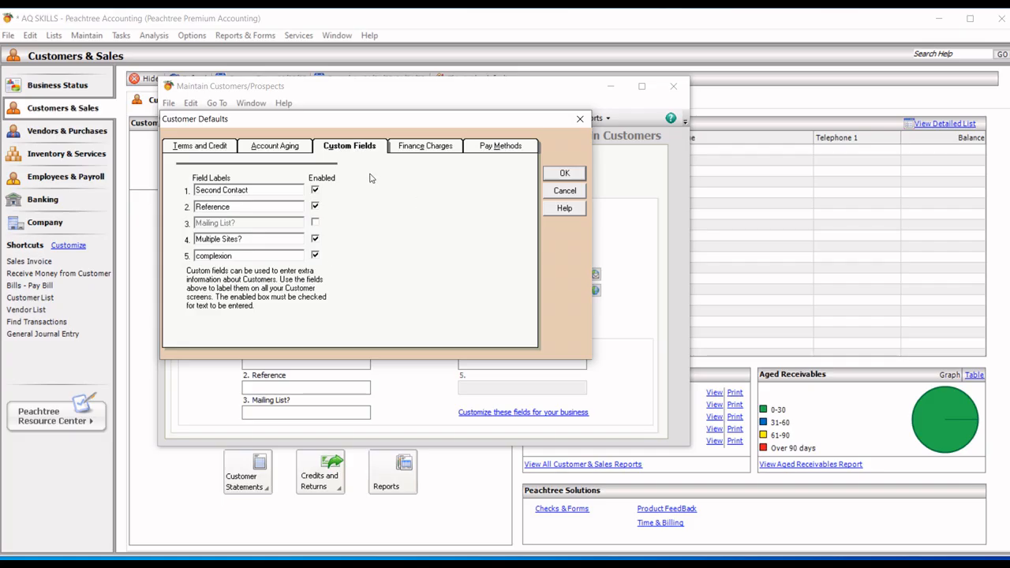
{"action": "left_click", "coordinate": [566, 174]}
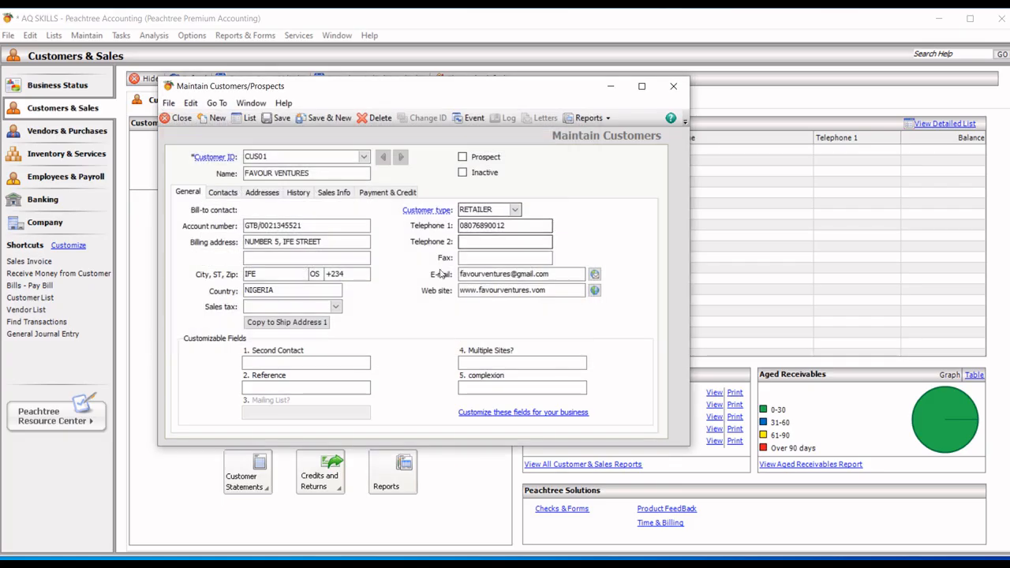
Step: Enter DARK in the customer's 5. complexion field
{"action": "left_click", "coordinate": [485, 386]}
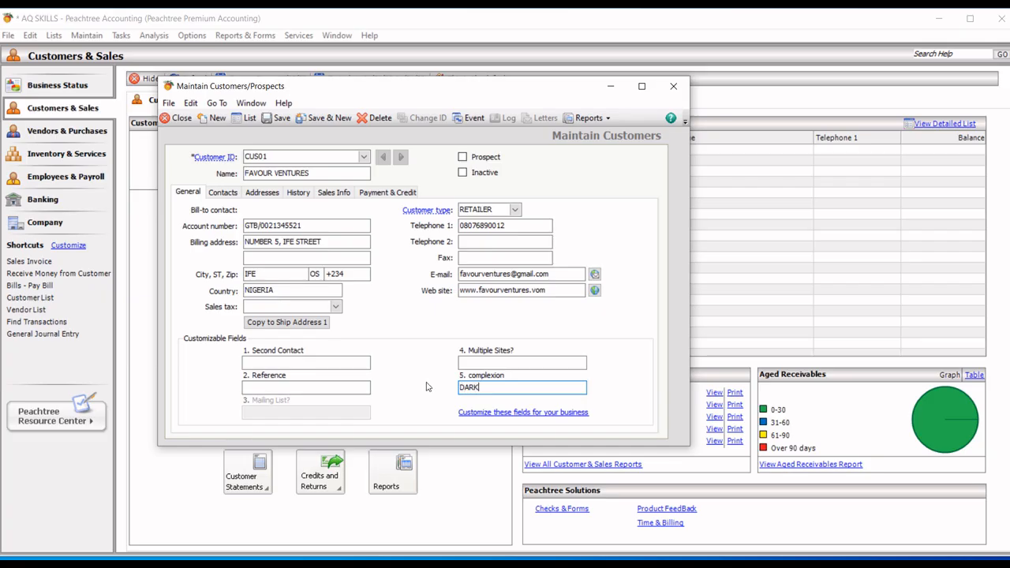
Step: Review the Contacts, Addresses, History and Sales Info tabs, ending on GL sales account 4000
{"action": "left_click", "coordinate": [223, 193]}
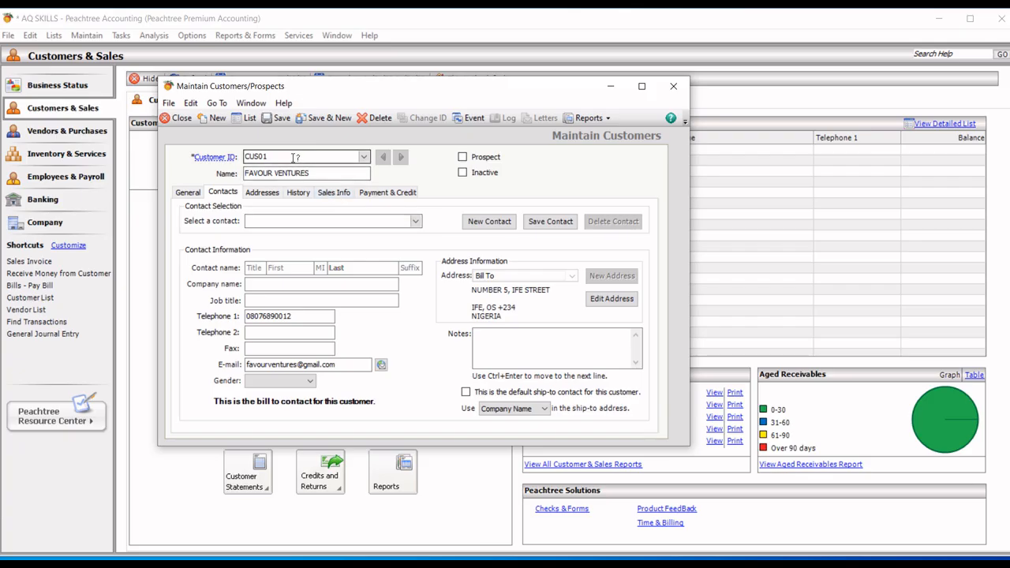
{"action": "left_click", "coordinate": [263, 193]}
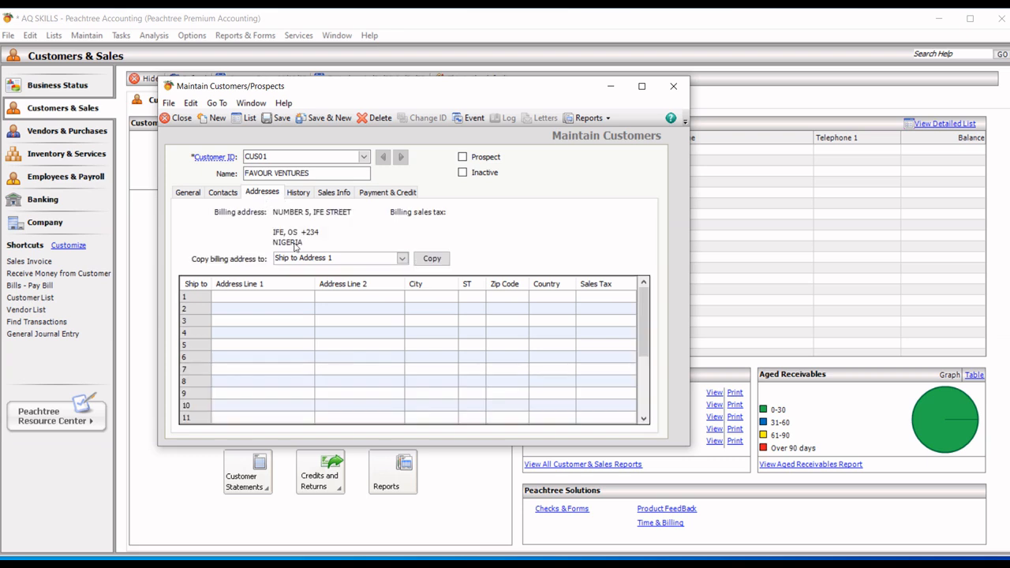
{"action": "left_click", "coordinate": [306, 199]}
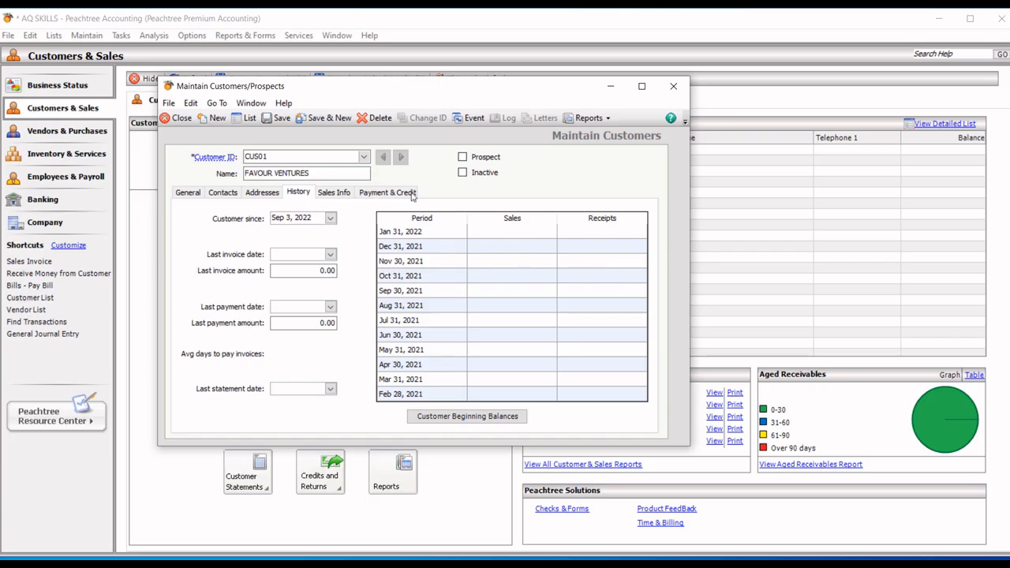
{"action": "left_click", "coordinate": [344, 197]}
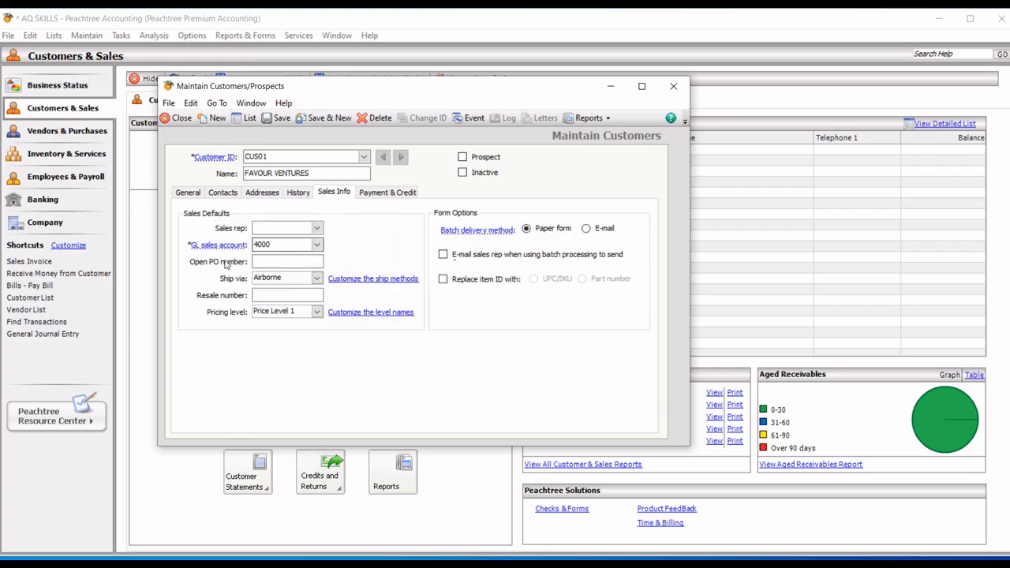
{"action": "mouse_move", "coordinate": [241, 248]}
{"action": "left_click", "coordinate": [317, 245]}
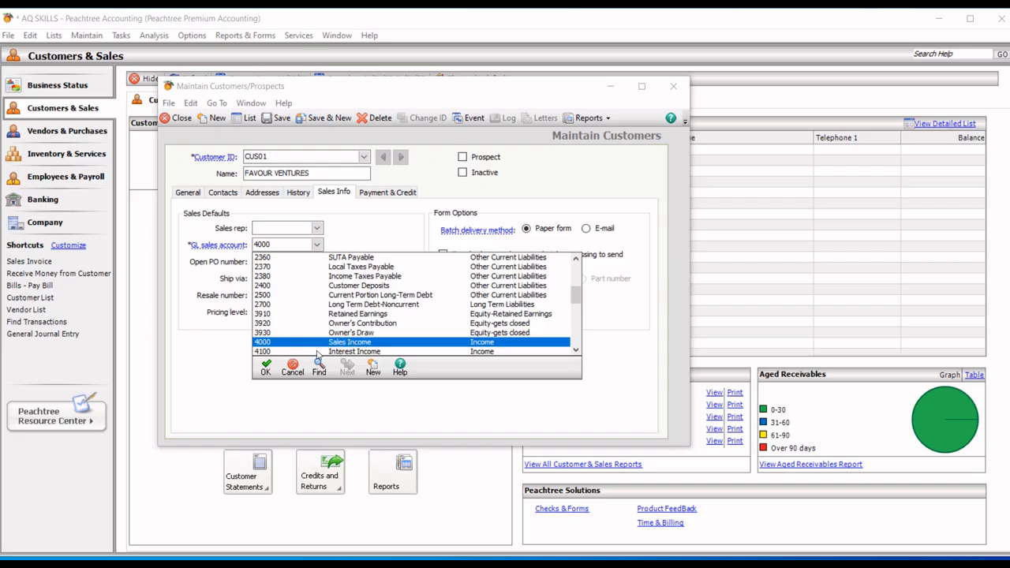
{"action": "left_click", "coordinate": [266, 371]}
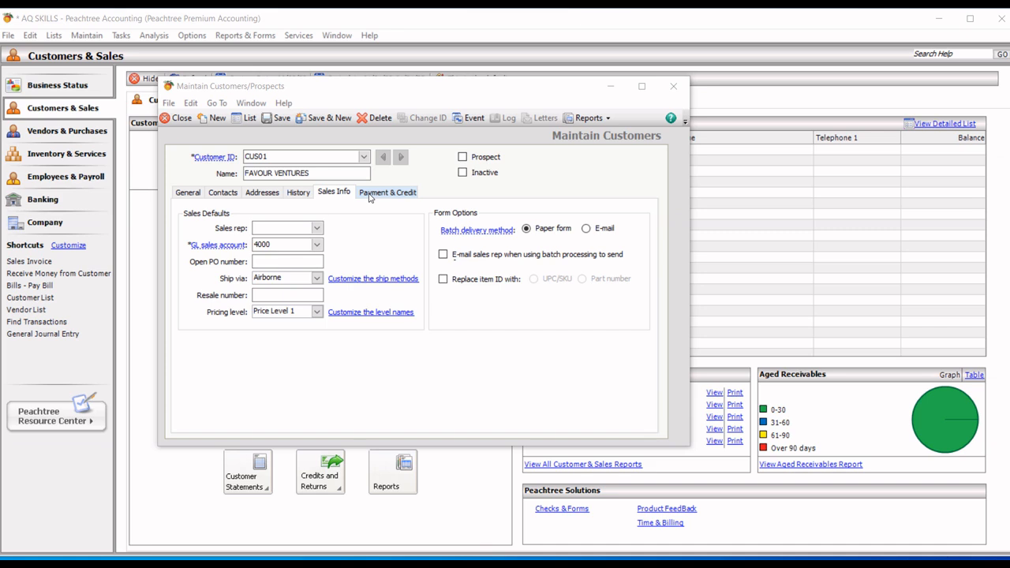
Step: Check Payment & Credit, return to General, save CUS01 and close the customer window
{"action": "left_click", "coordinate": [393, 196]}
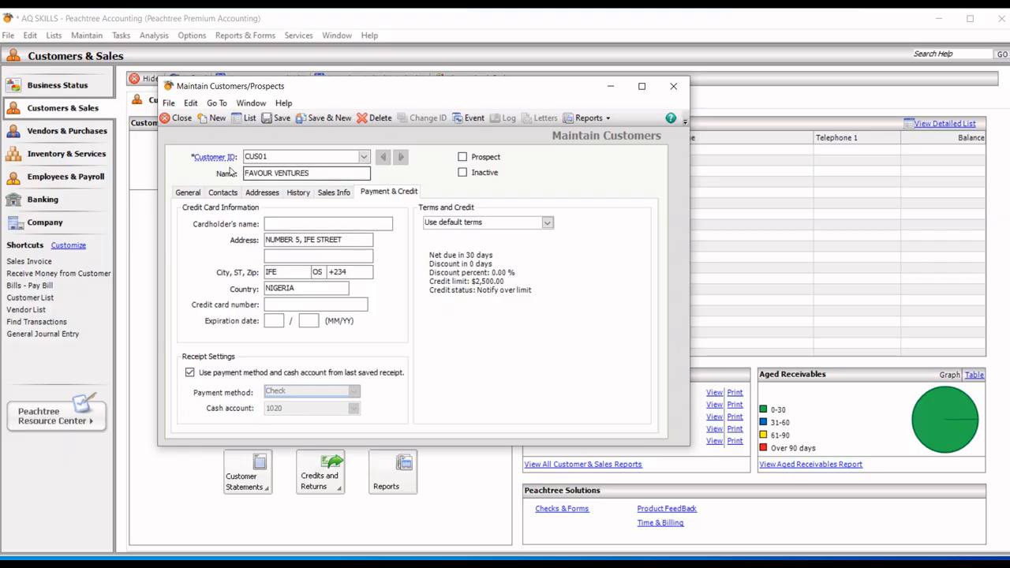
{"action": "left_click", "coordinate": [197, 196]}
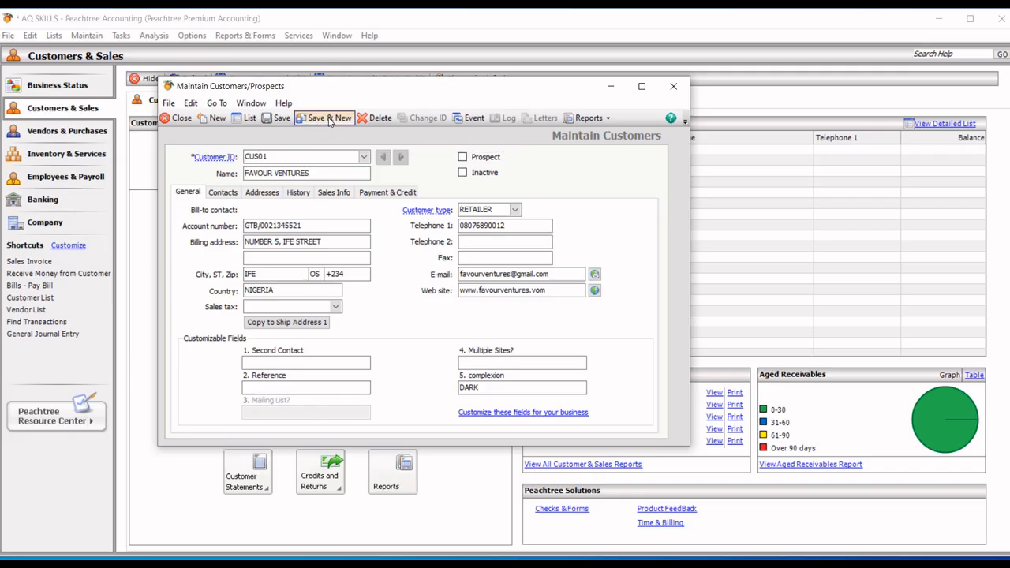
{"action": "left_click", "coordinate": [277, 119]}
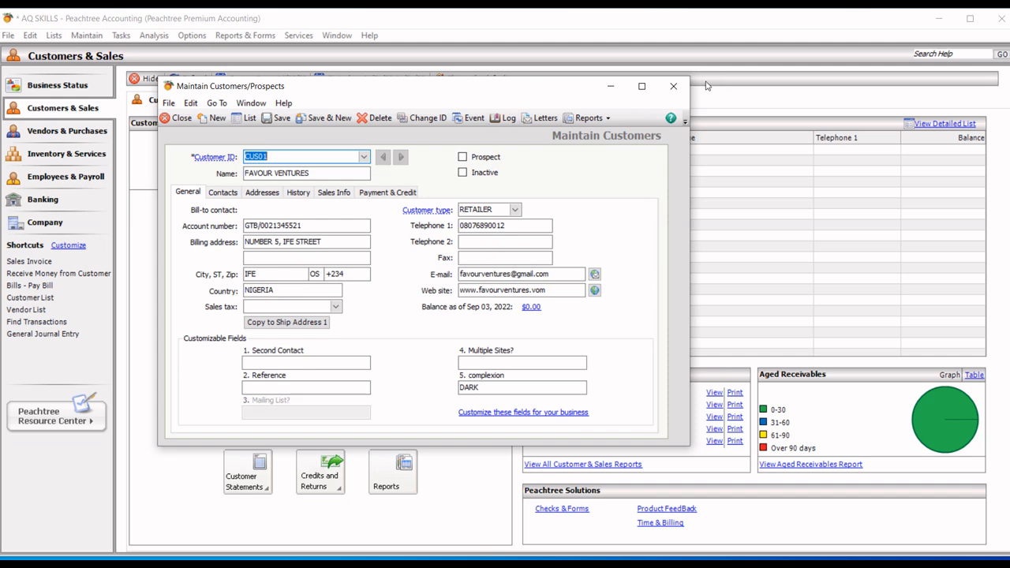
{"action": "left_click", "coordinate": [672, 92]}
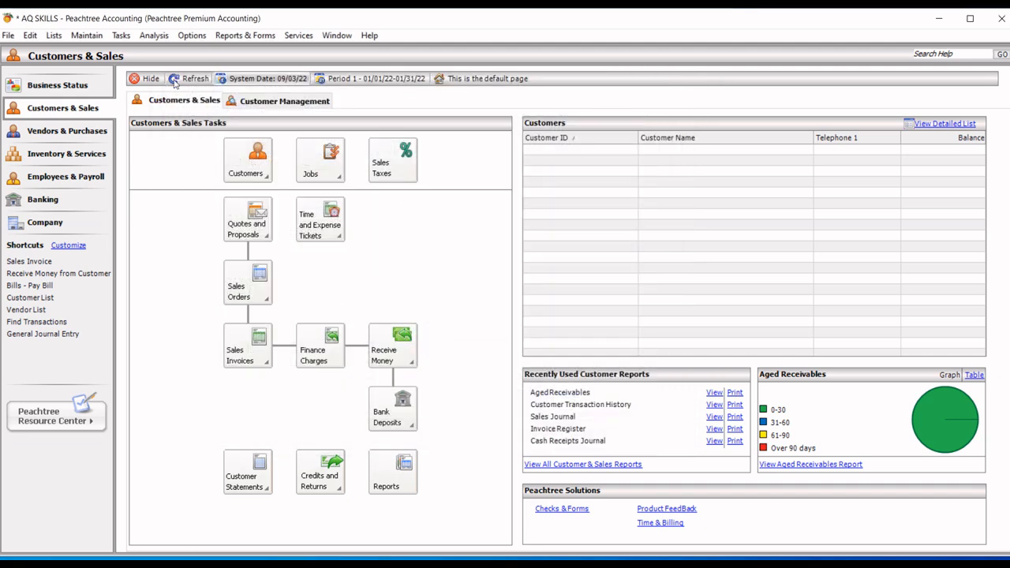
Step: Reopen Maintain Customers/Prospects and use File > Open to list CUS01 FAVOUR VENTURES
{"action": "left_click", "coordinate": [88, 36]}
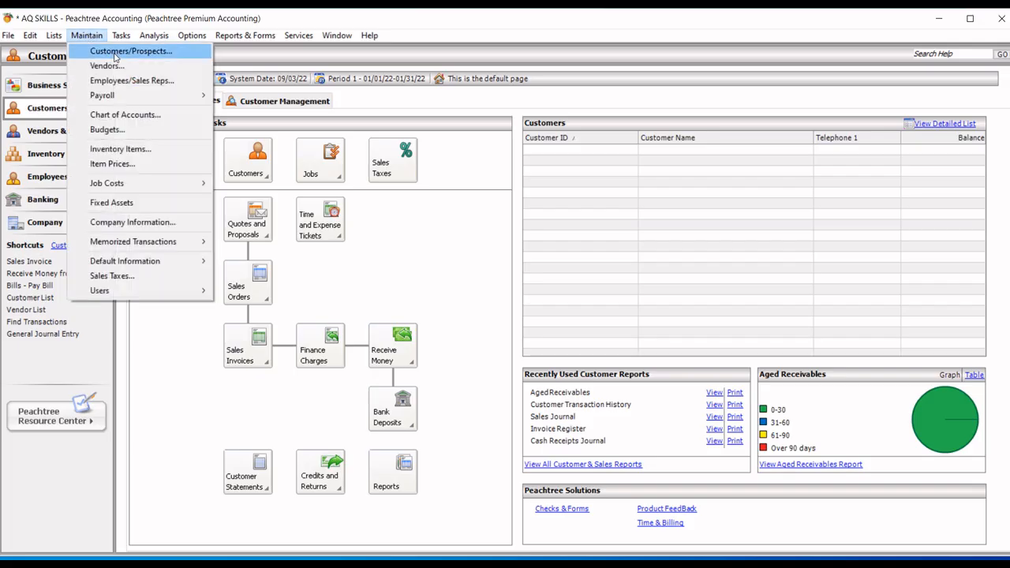
{"action": "left_click", "coordinate": [115, 52]}
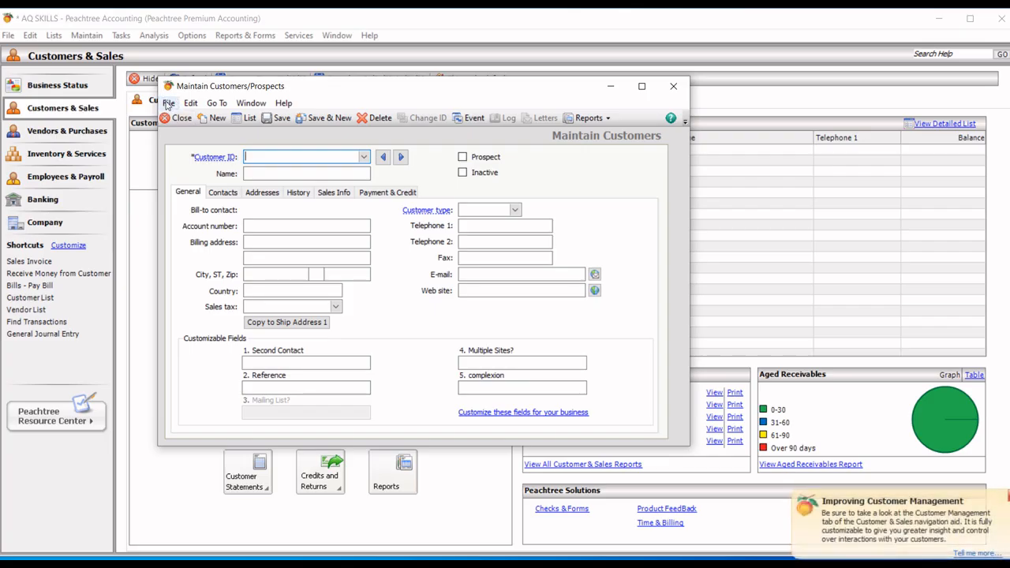
{"action": "left_click", "coordinate": [168, 105]}
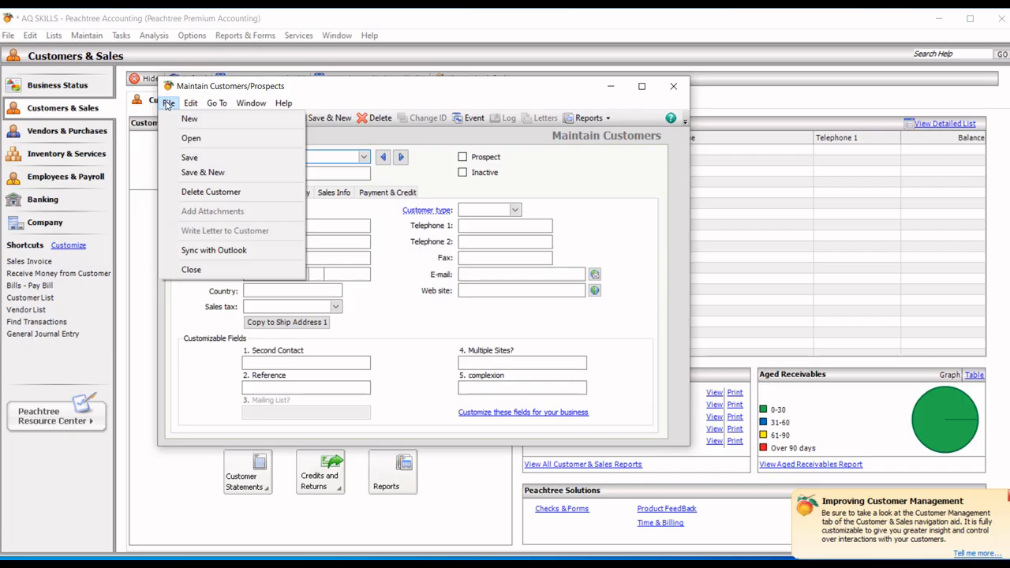
{"action": "left_click", "coordinate": [192, 139]}
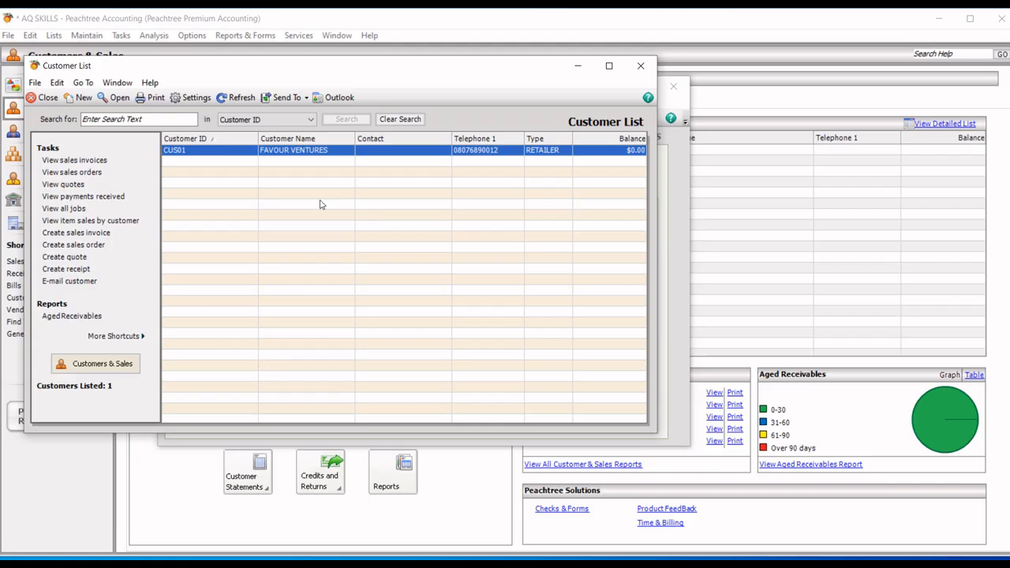
Step: Open the CUS01 Favour Ventures record from the Customer List, close it, then reopen it
{"action": "double_click", "coordinate": [281, 151]}
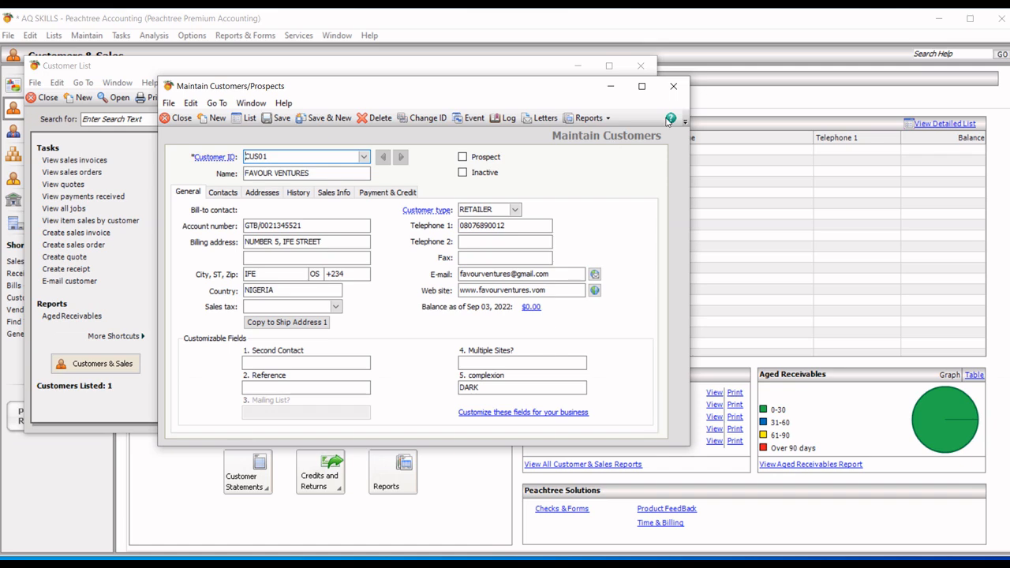
{"action": "left_click", "coordinate": [672, 89]}
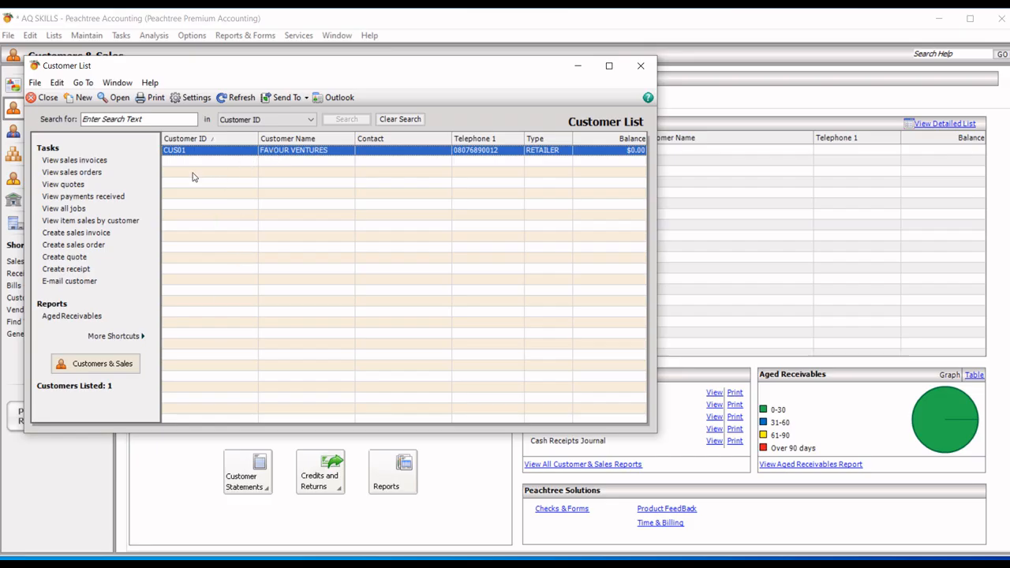
{"action": "double_click", "coordinate": [300, 150]}
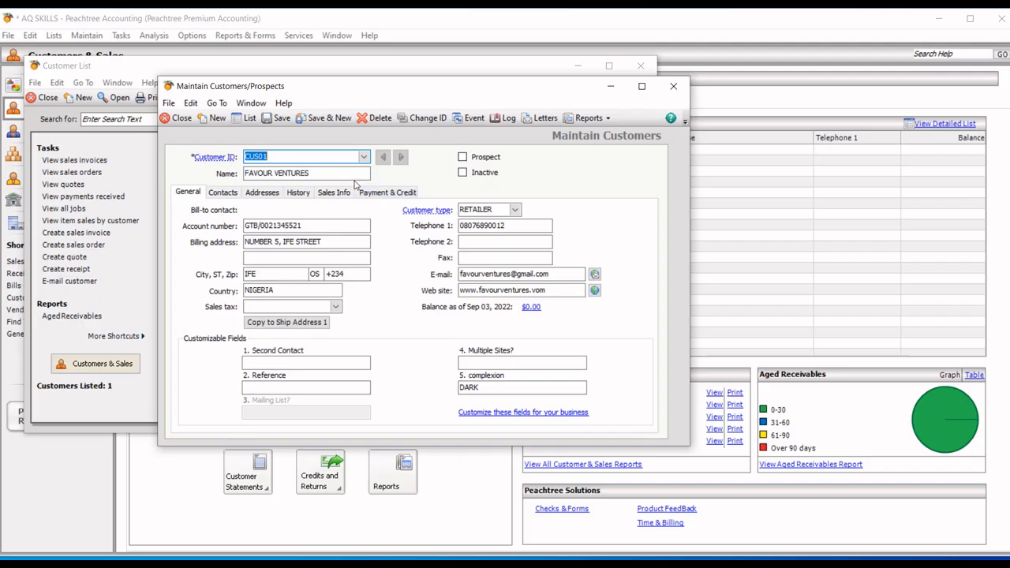
Step: Move from Contacts to Addresses in the Favour Ventures record to view its billing and ship-to addresses
{"action": "left_click", "coordinate": [226, 197]}
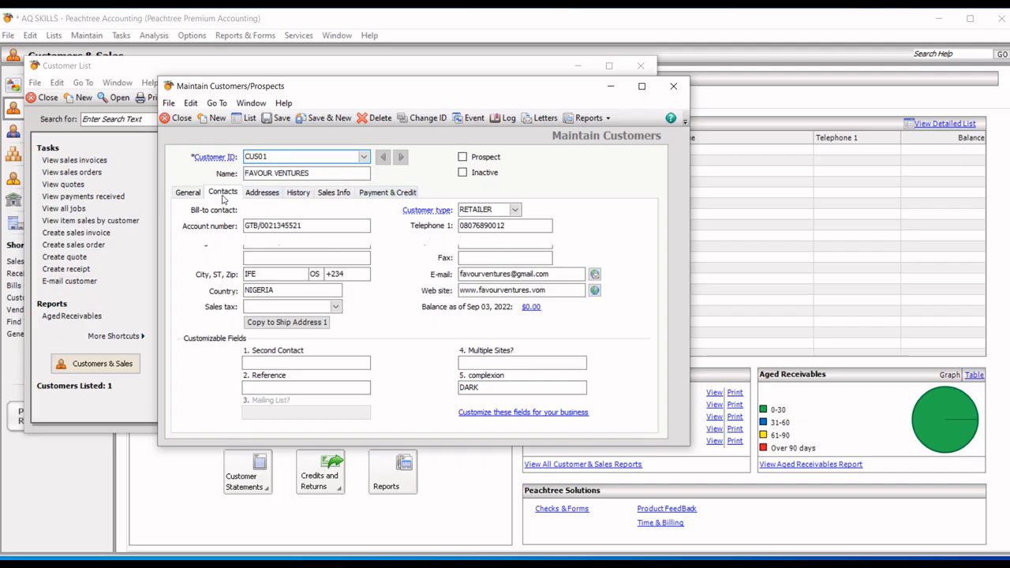
{"action": "left_click", "coordinate": [270, 194]}
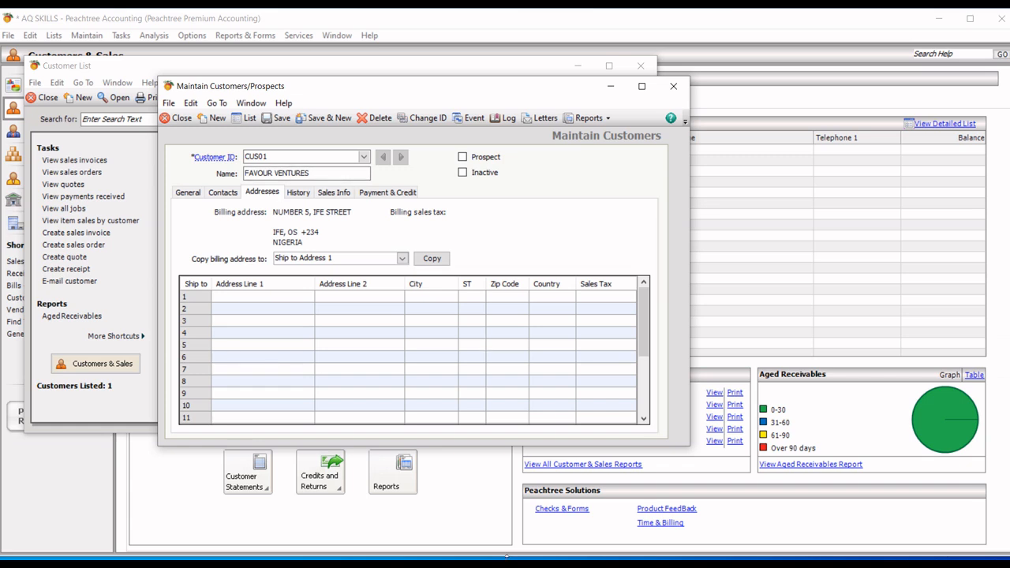
{"action": "left_click", "coordinate": [553, 565]}
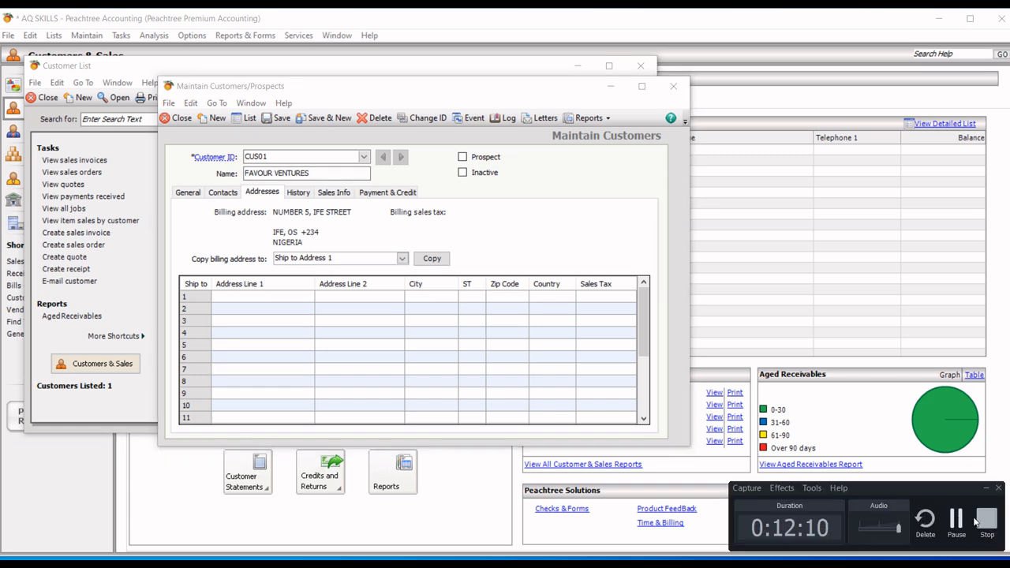